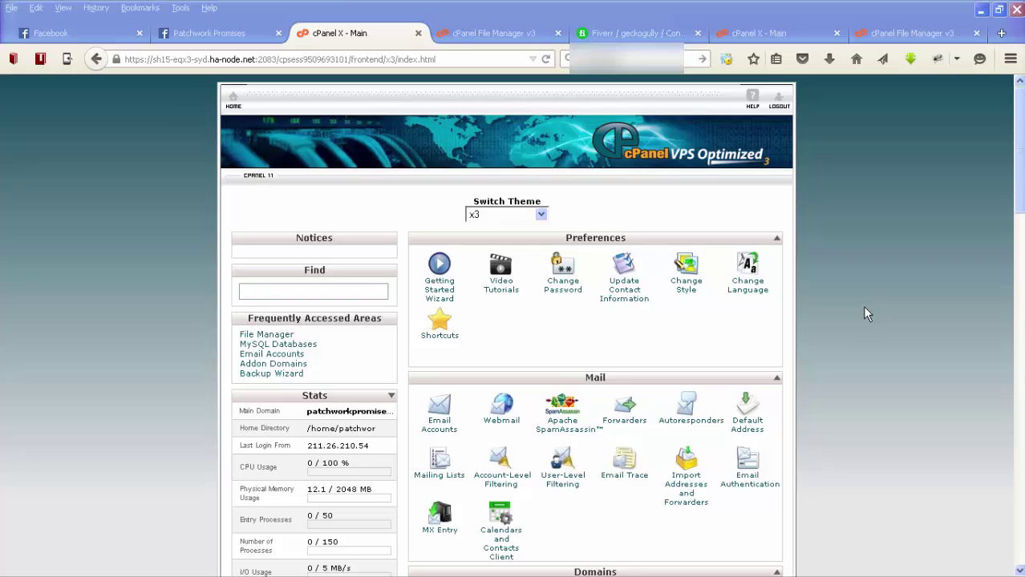
scroll(864, 308, "down", 3)
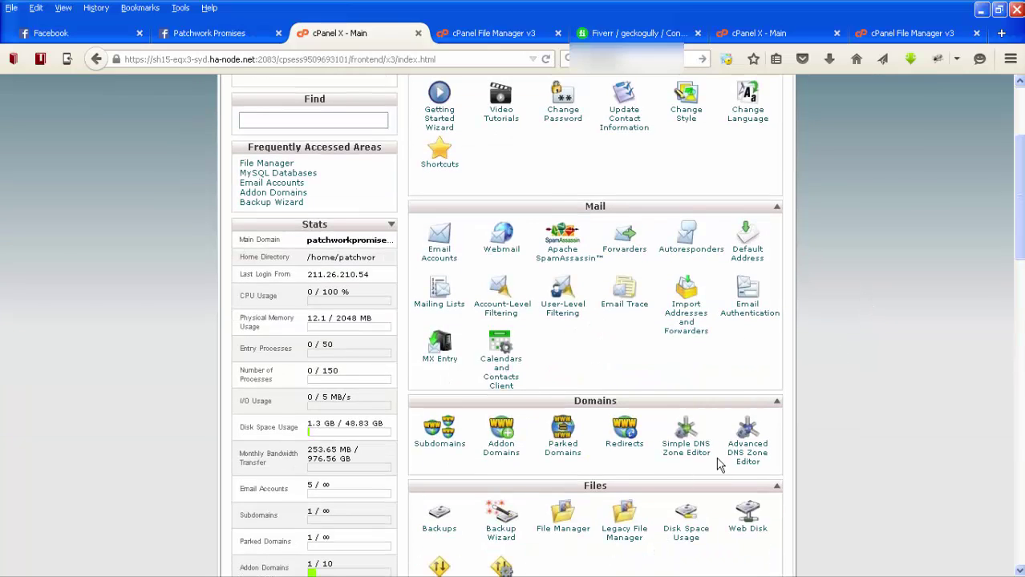
left_click(624, 444)
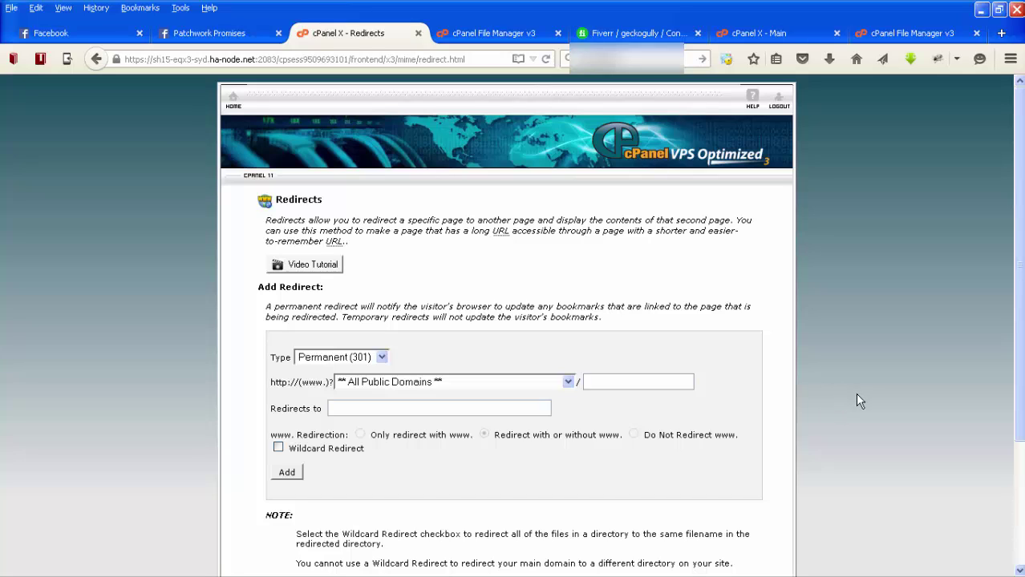
left_click(568, 382)
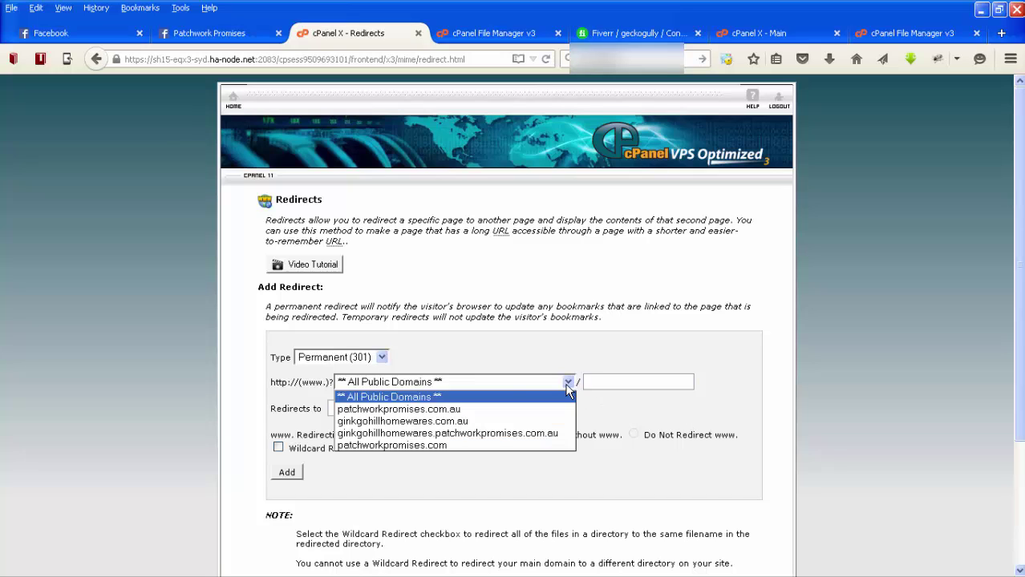
left_click(446, 408)
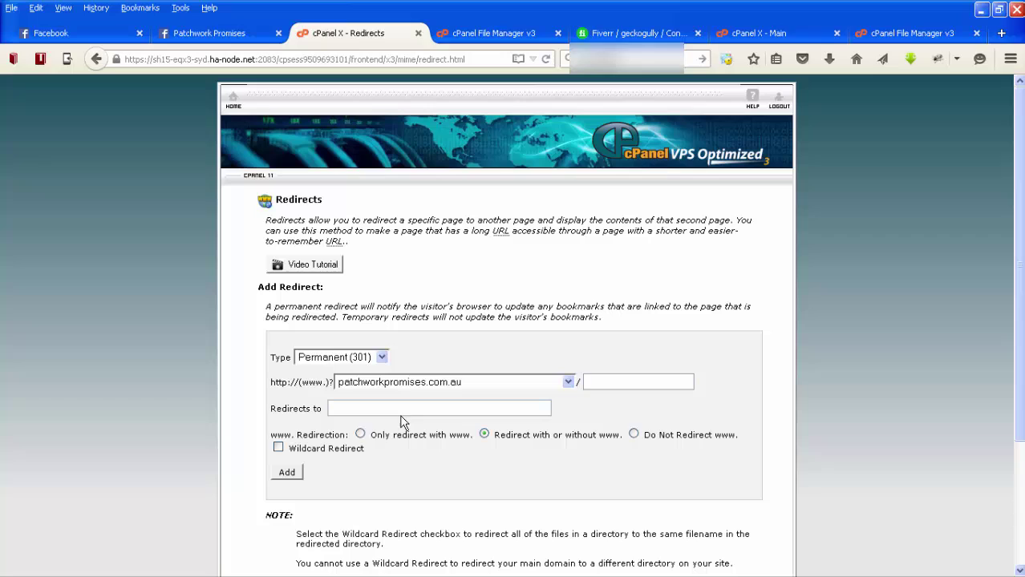
left_click(341, 407)
type("https://www.facebook.com/PatchworkPromises")
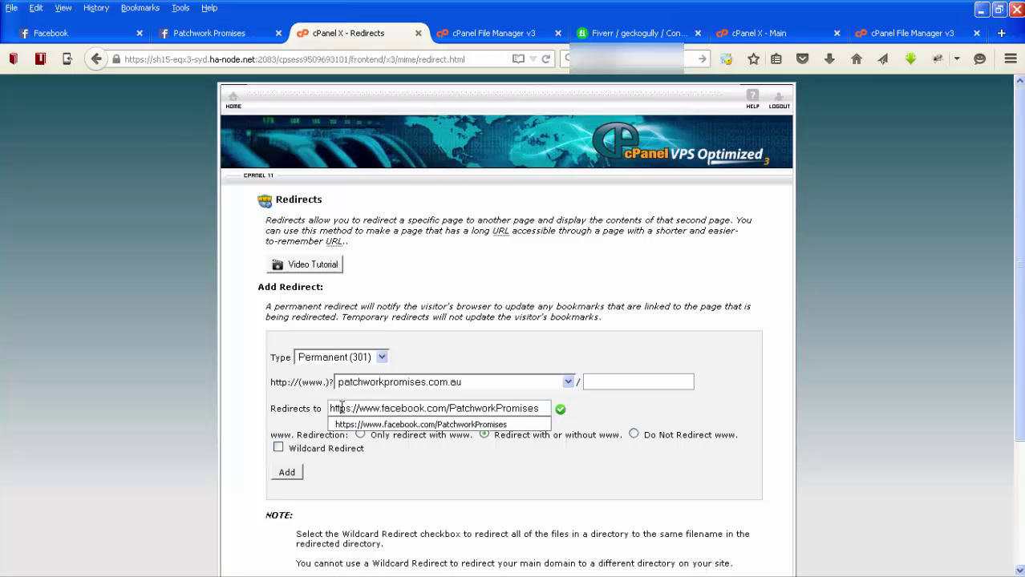
- Dismiss the address suggestions and enable Wildcard Redirect for the patchworkpromises.com.au redirect
left_click(648, 417)
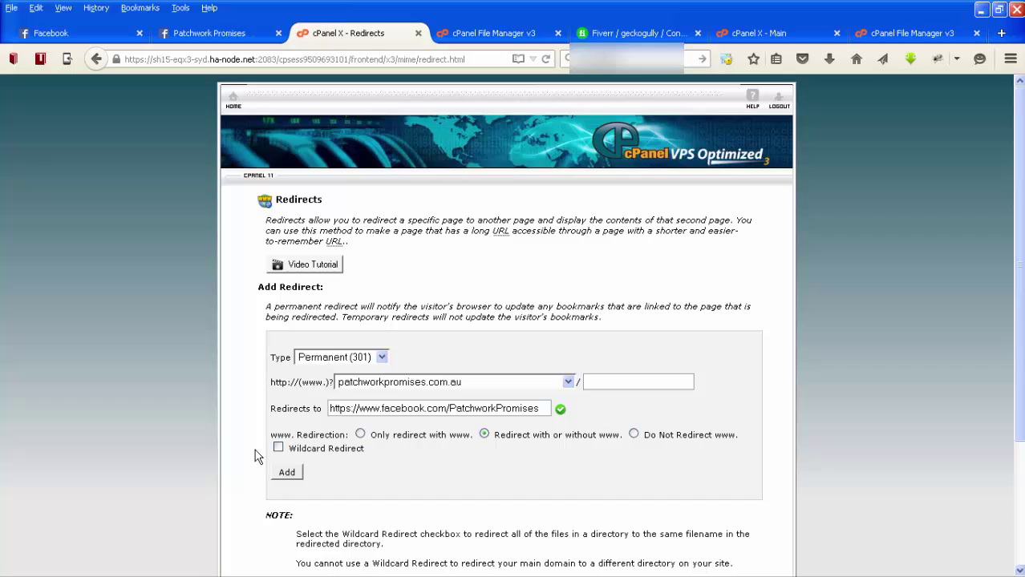
left_click(278, 449)
- Add the redirect, which fails because .htaccess in public_html cannot be written
left_click(287, 473)
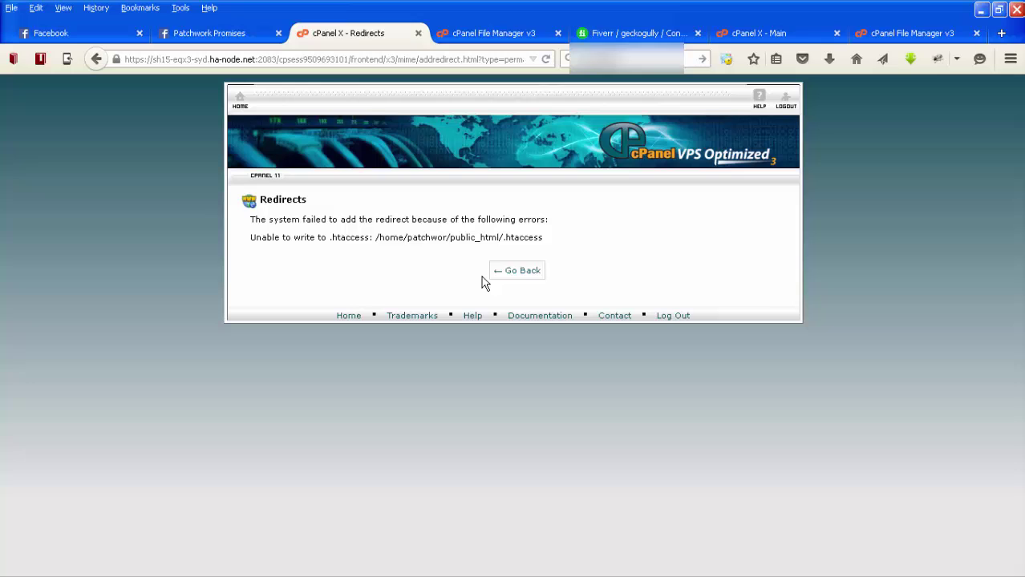
- Open the cPanel Home dashboard in a new tab and bring its Files tools into view
left_click(495, 33)
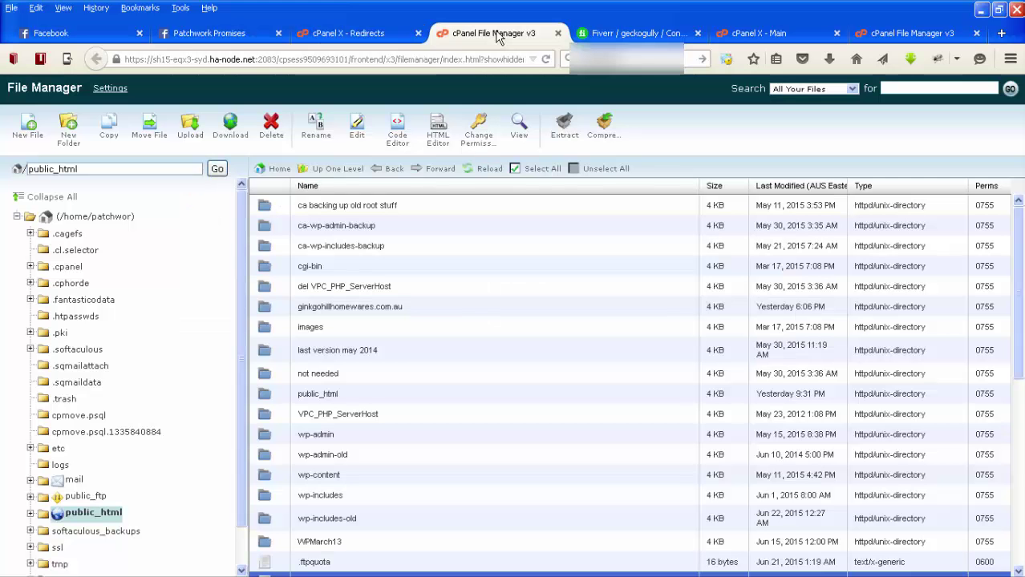
left_click(349, 36)
right_click(245, 101)
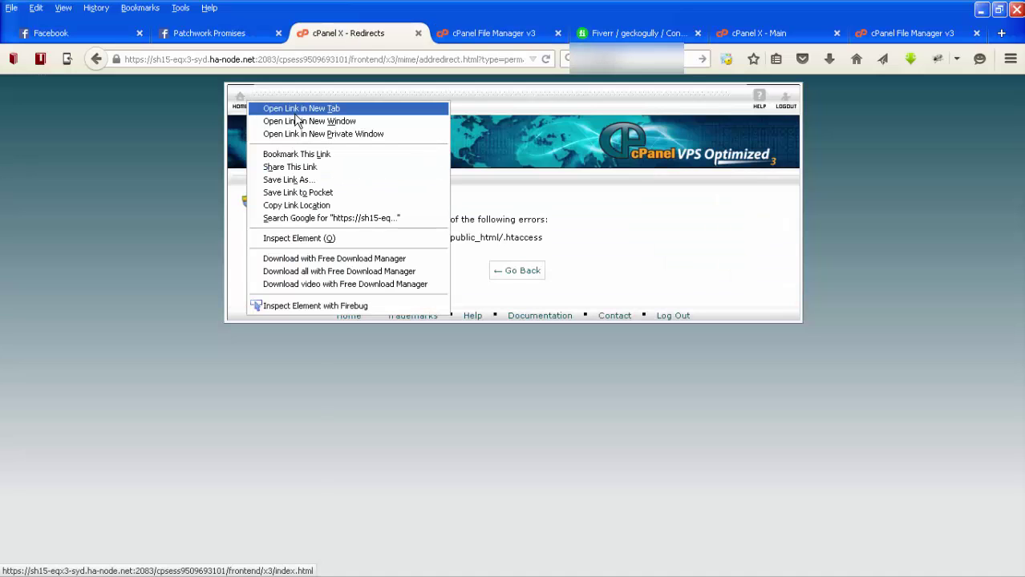
left_click(265, 110)
left_click(434, 34)
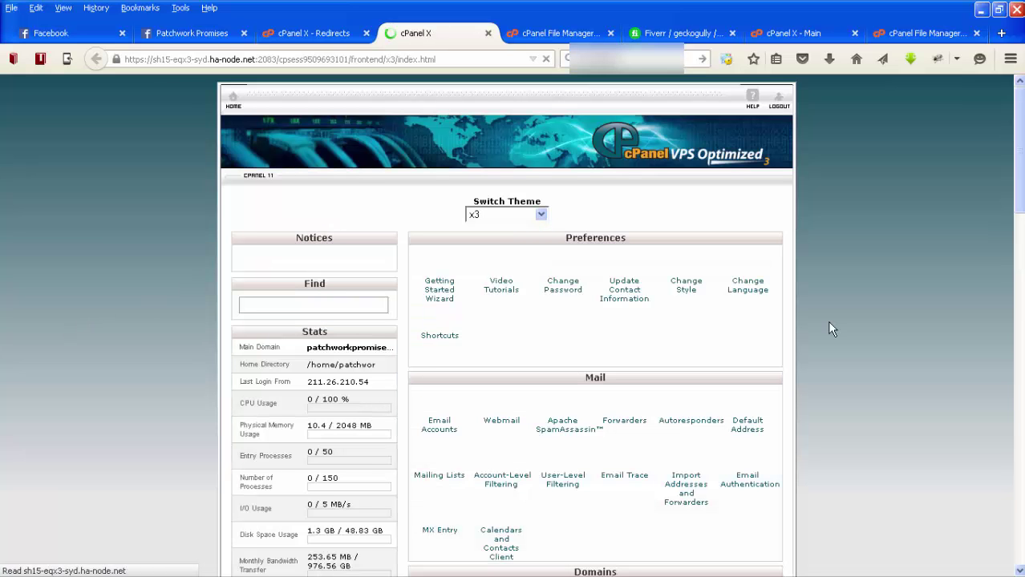
scroll(868, 323, "down", 4)
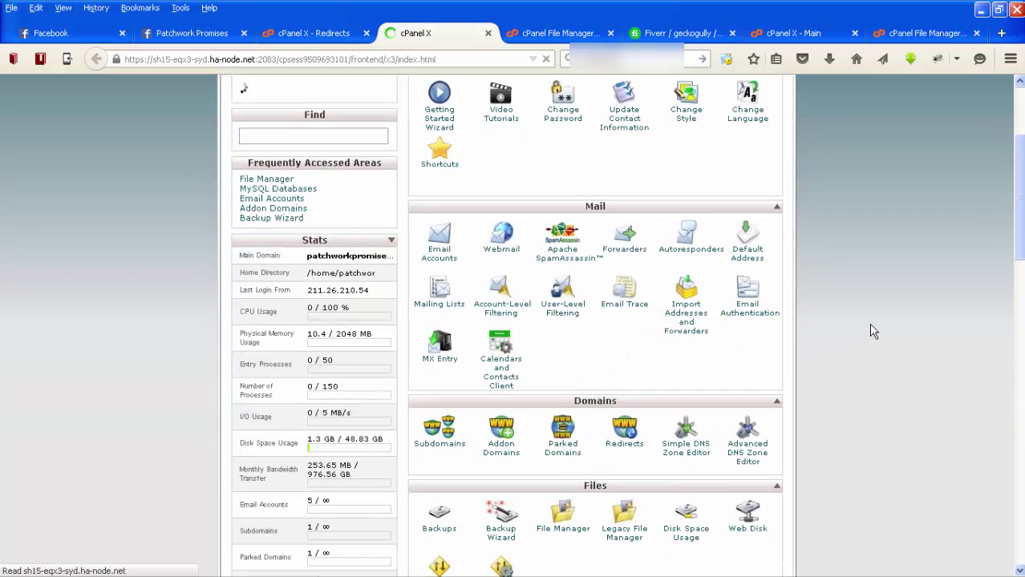
scroll(609, 394, "down", 2)
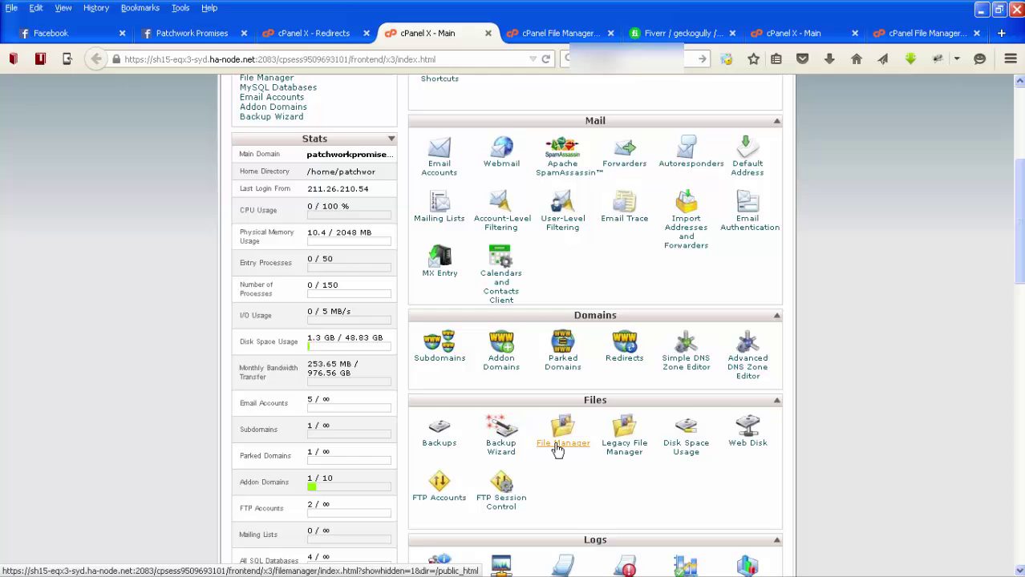
- Grant User Write on public_html/.htaccess, changing its permissions from 0444 to 0644
left_click(557, 33)
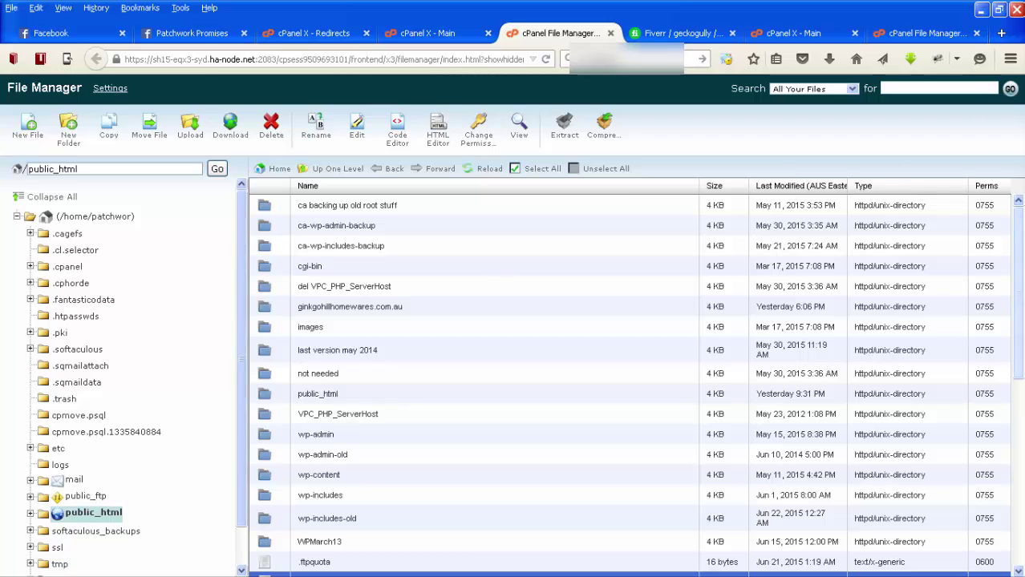
left_click_drag(1018, 245, 1018, 318)
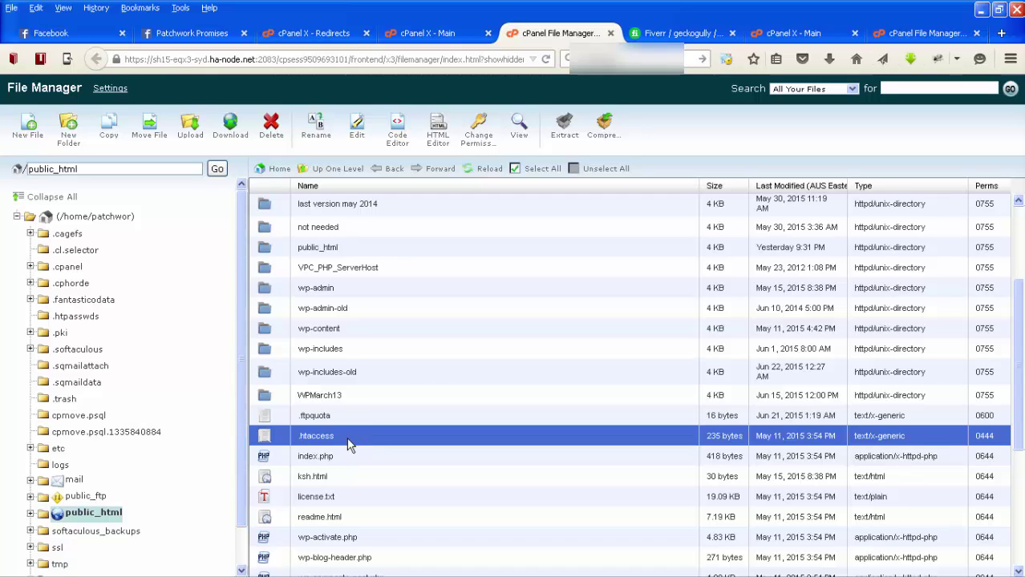
left_click(486, 140)
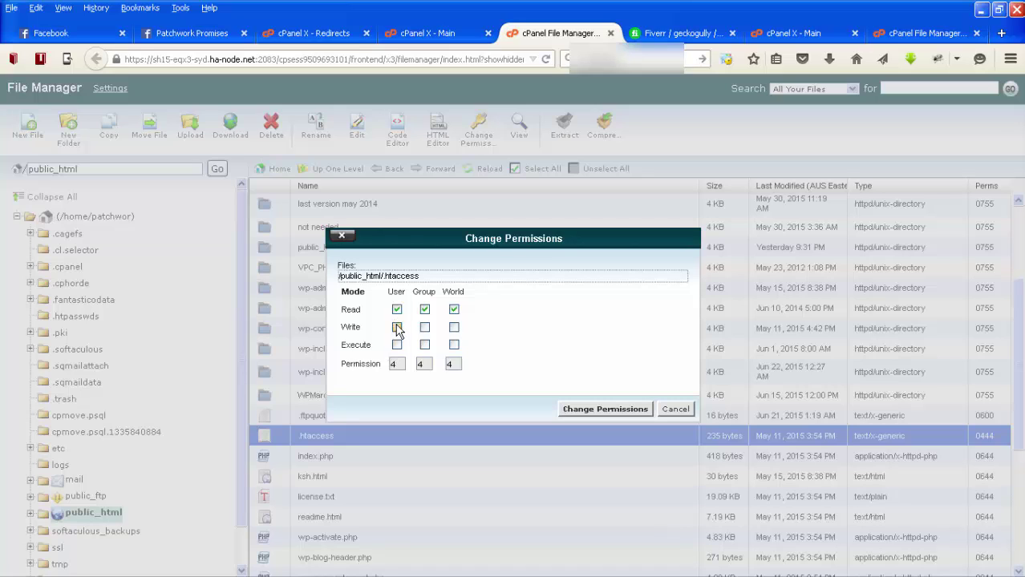
left_click(397, 328)
left_click(595, 410)
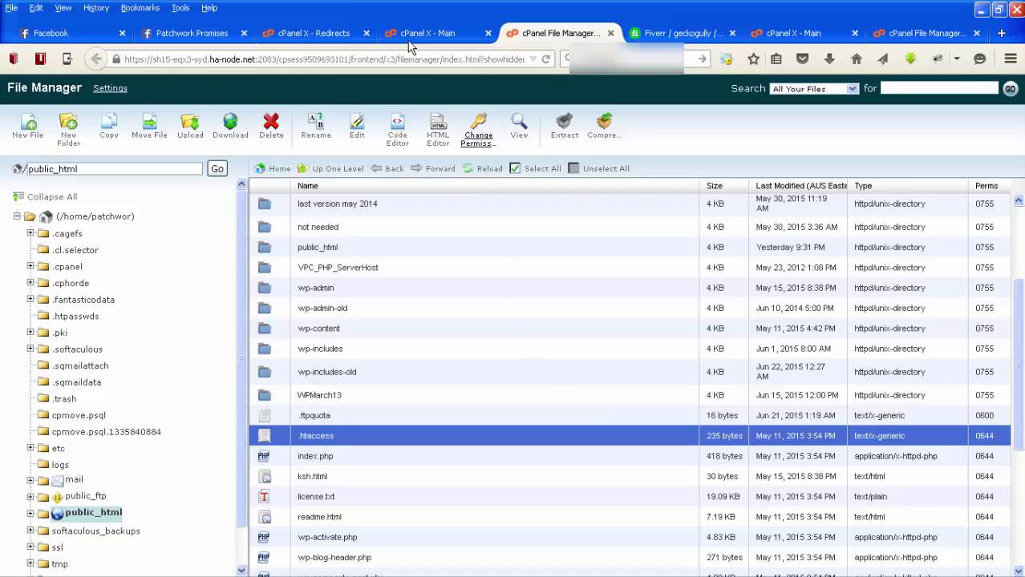
- Re-enter the Facebook URL, enable Wildcard Redirect, choose patchworkpromises.com.au, and add the 301 redirect
left_click(304, 35)
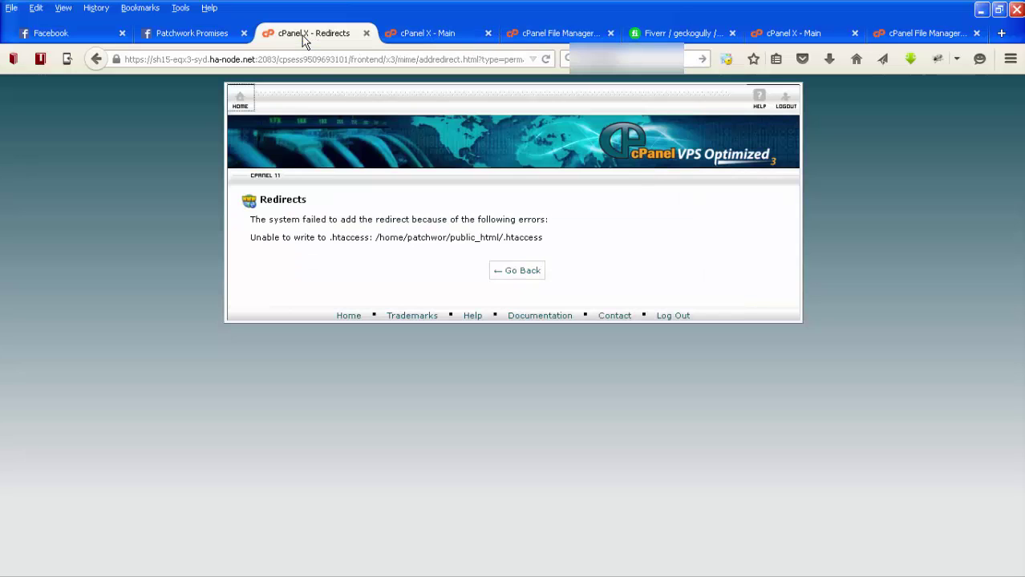
left_click(510, 273)
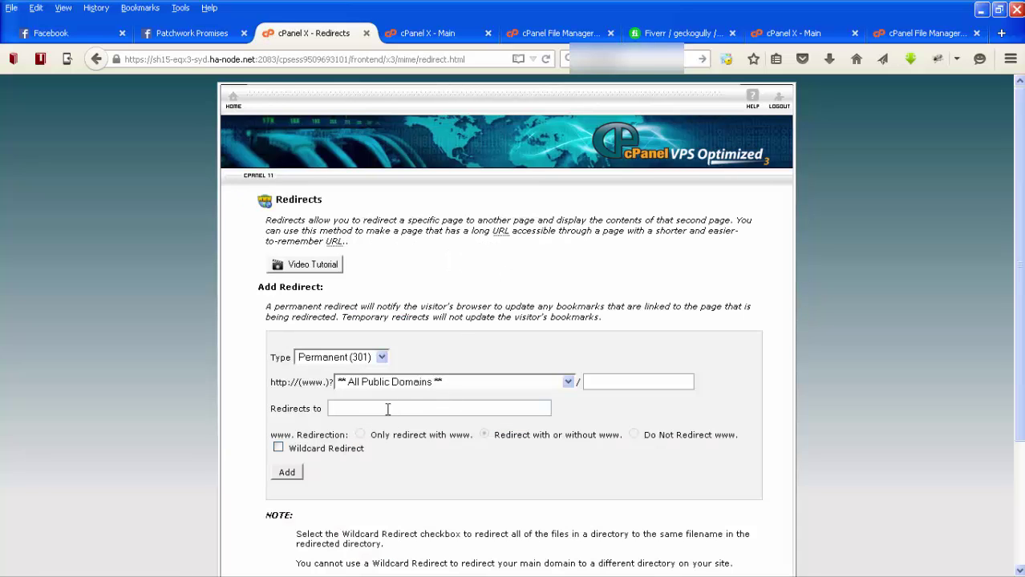
left_click(387, 409)
type("https://www.facebook.com/PatchworkPromises")
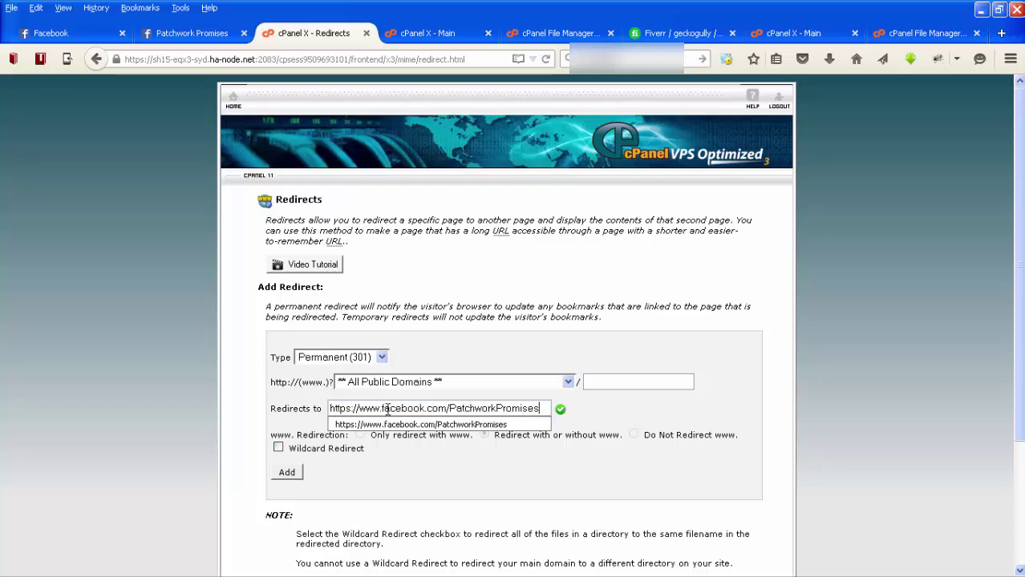
left_click(445, 460)
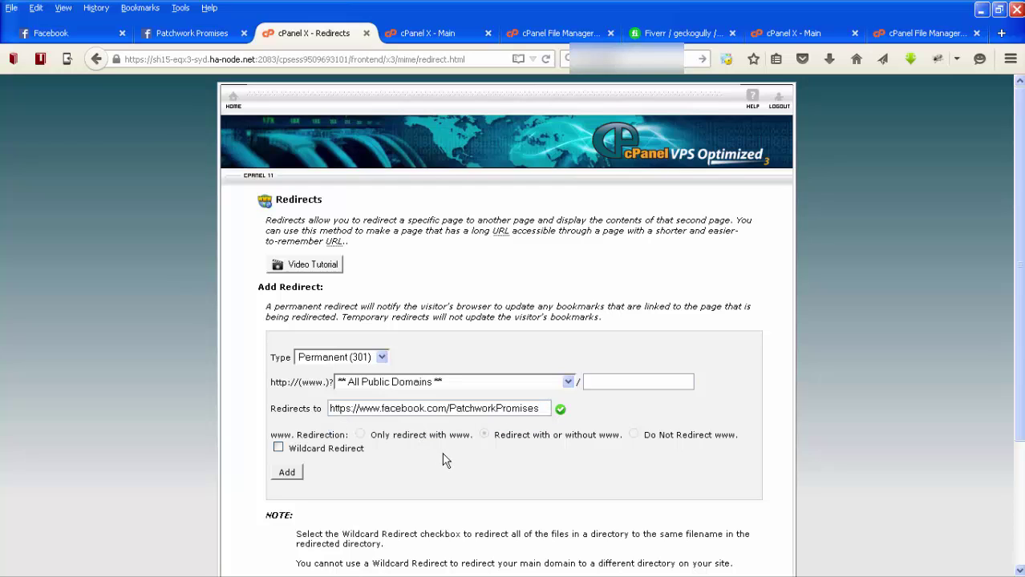
left_click(278, 449)
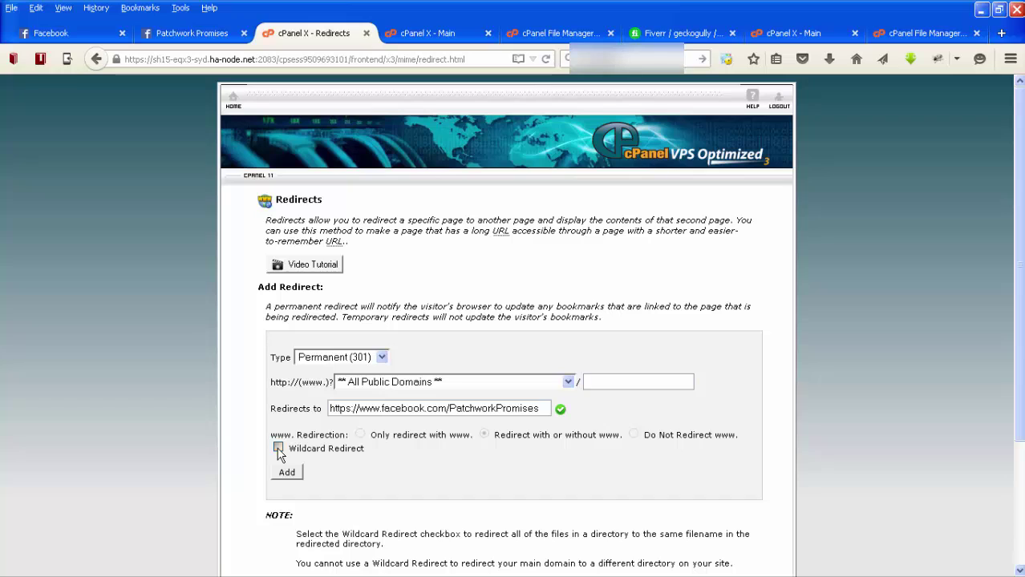
left_click(568, 383)
left_click(447, 416)
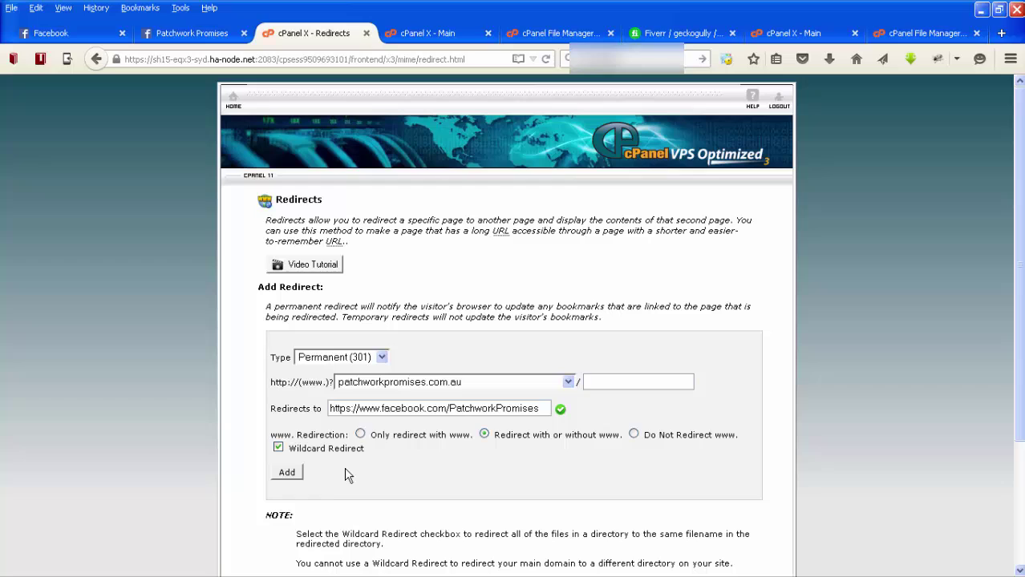
left_click(286, 473)
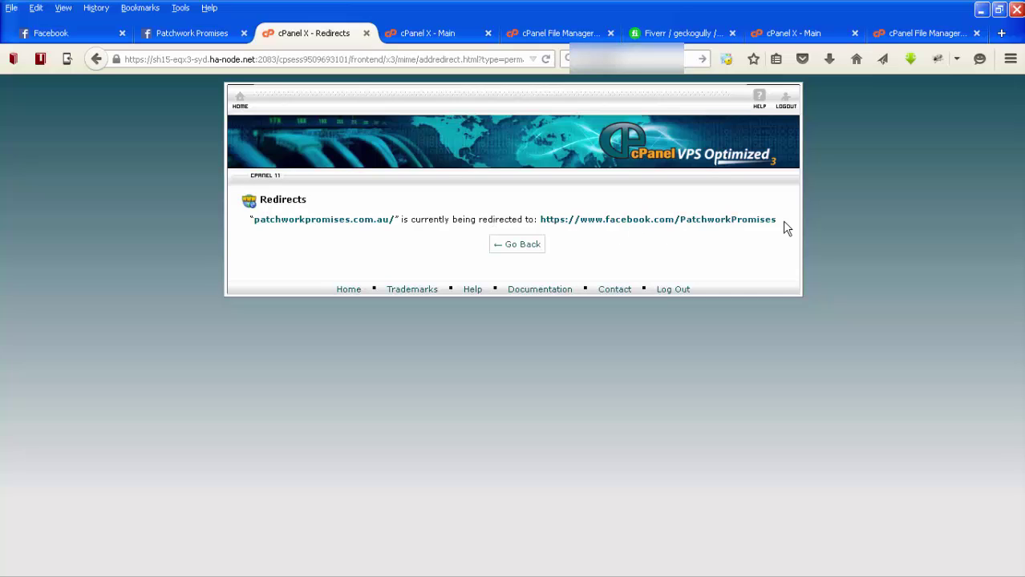
- Select the redirected domain patchworkpromises.com.au on the confirmation page for copying
left_click_drag(254, 221, 383, 223)
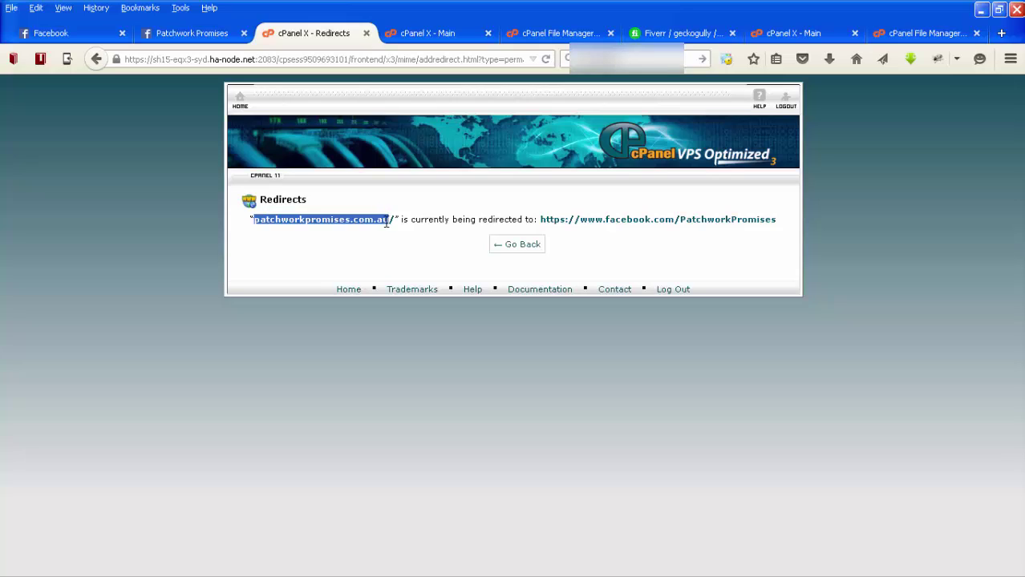
- Load patchworkpromises.com.au in a new tab to confirm it lands on the Patchwork Promises Facebook page
left_click(1000, 32)
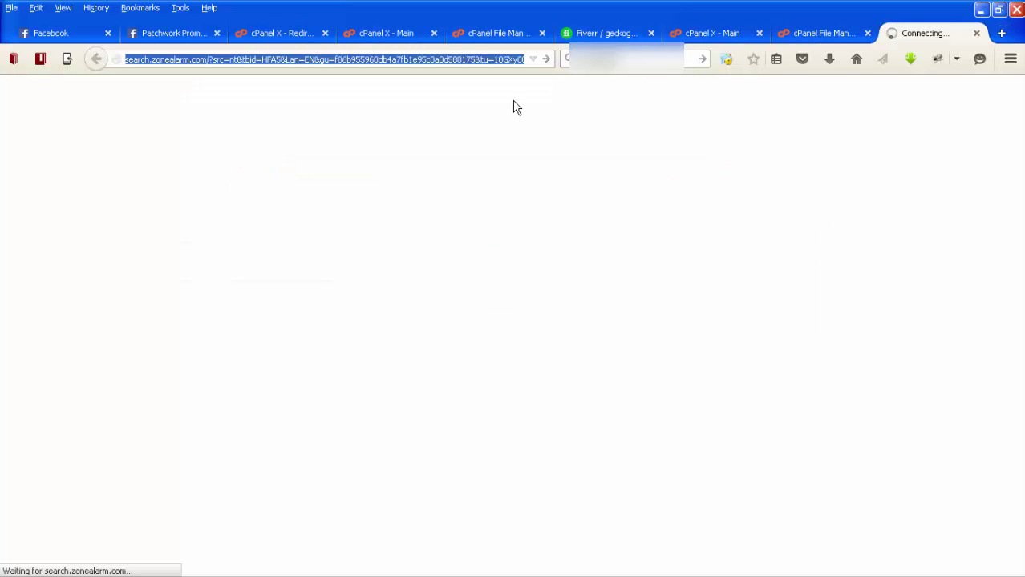
type("patchworkpromises.com.au/")
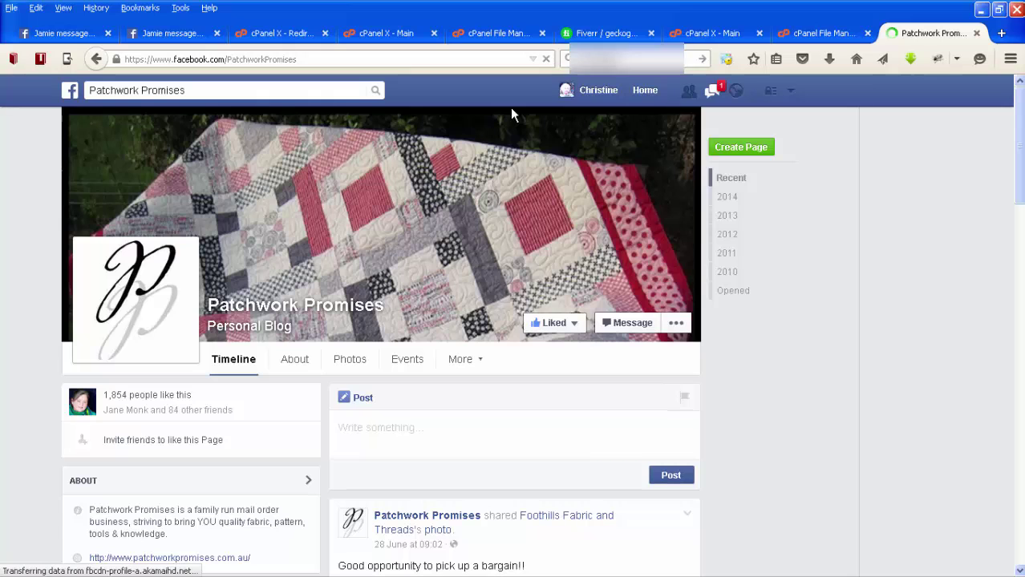
- Remove User Write from .htaccess in File Manager to make it read-only 0444
left_click(471, 37)
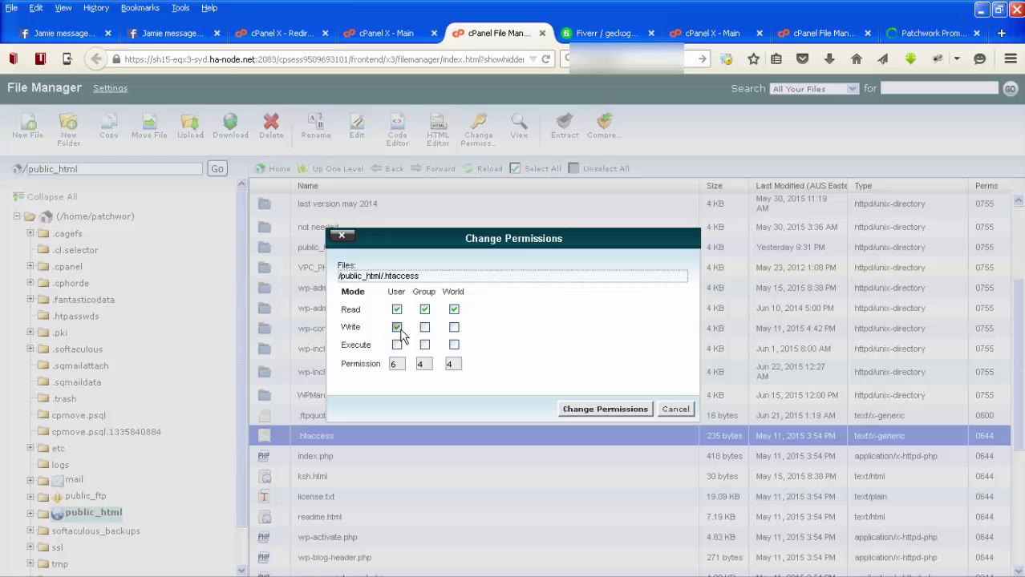
left_click(397, 328)
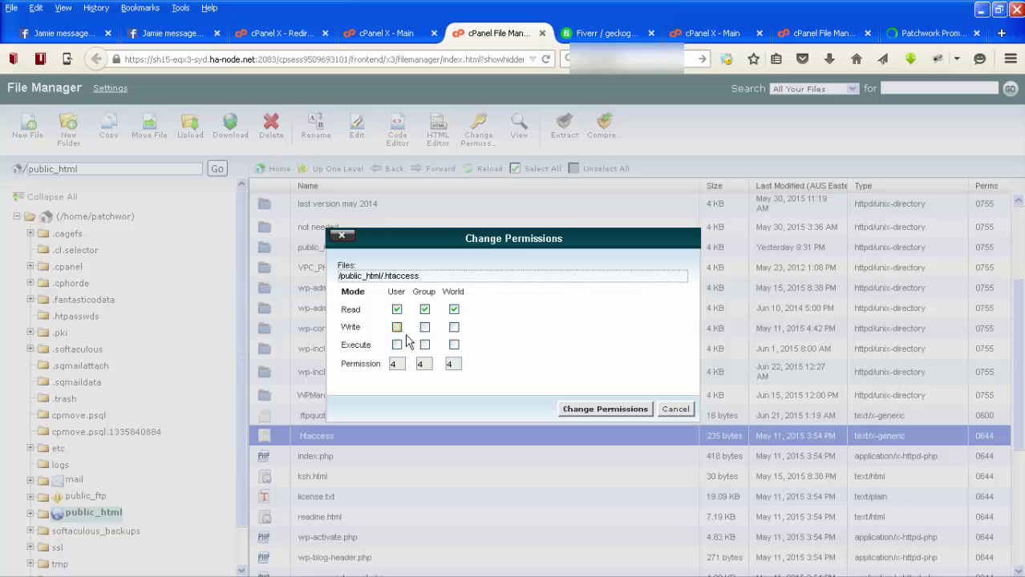
left_click(603, 410)
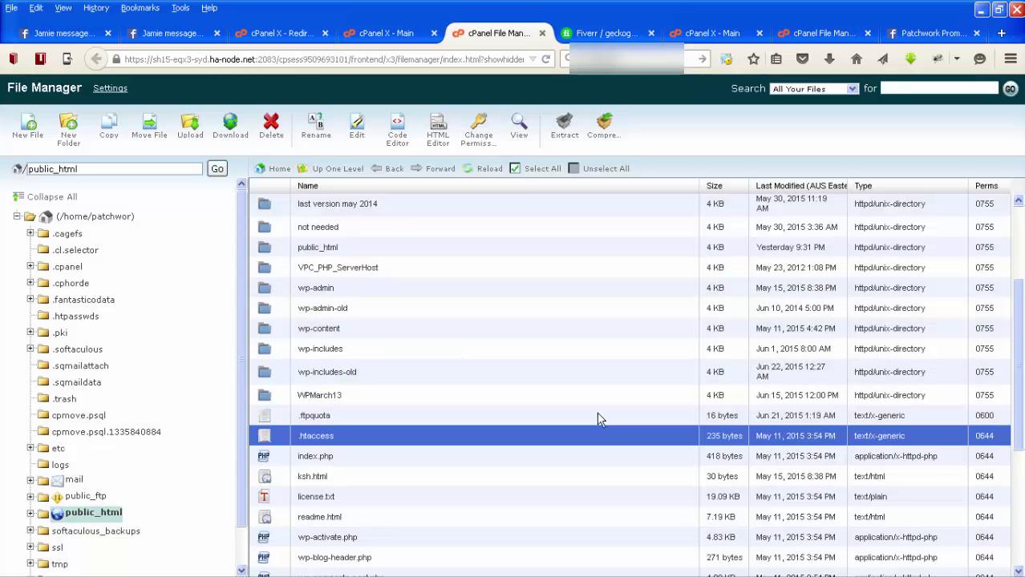